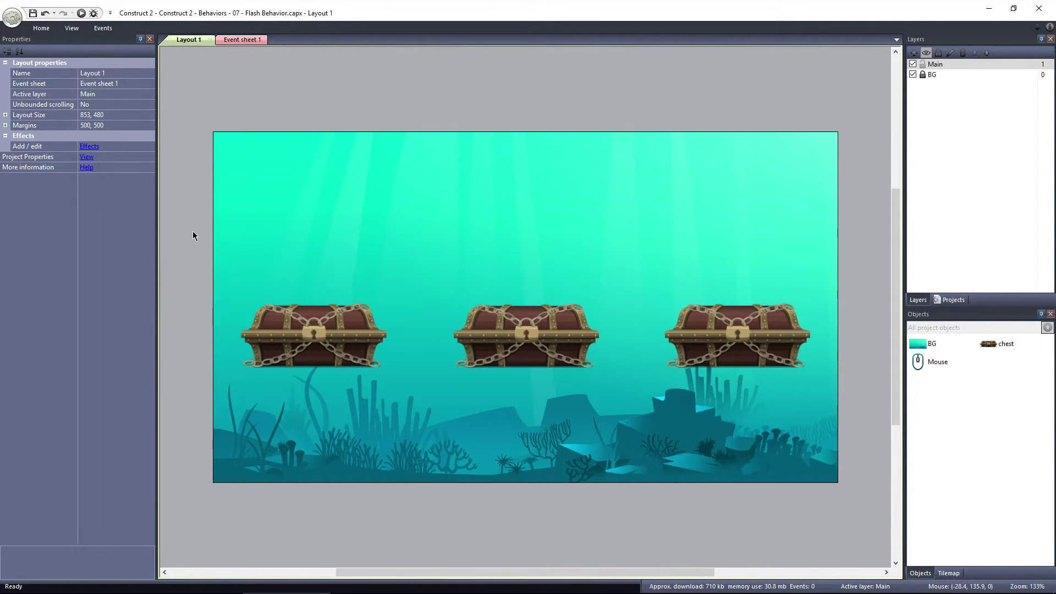
# Attach the Flash behavior to the chest sprite.
pyautogui.click(318, 325)
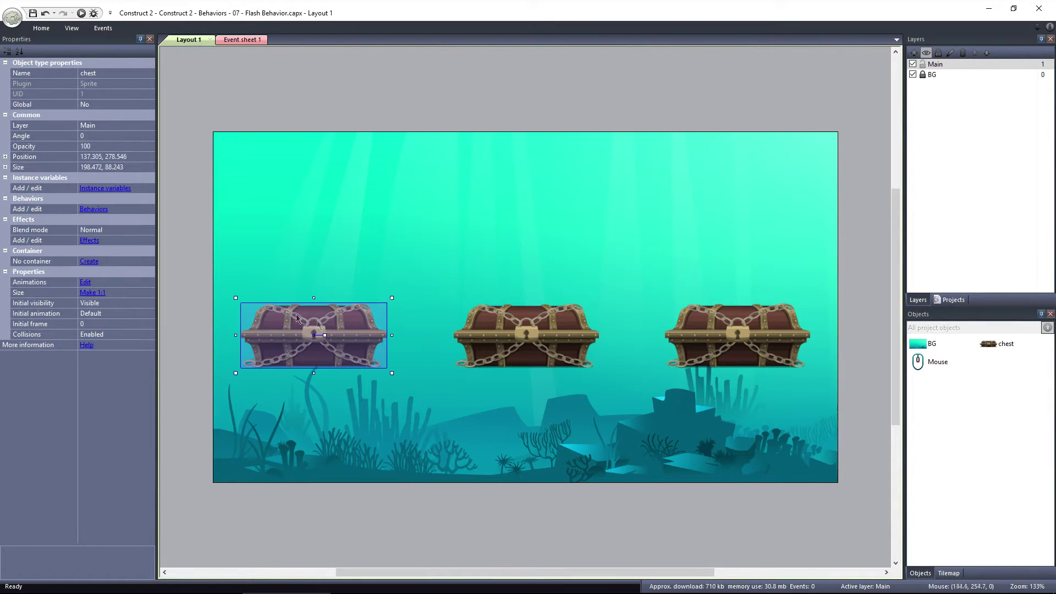
pyautogui.click(101, 211)
pyautogui.click(433, 194)
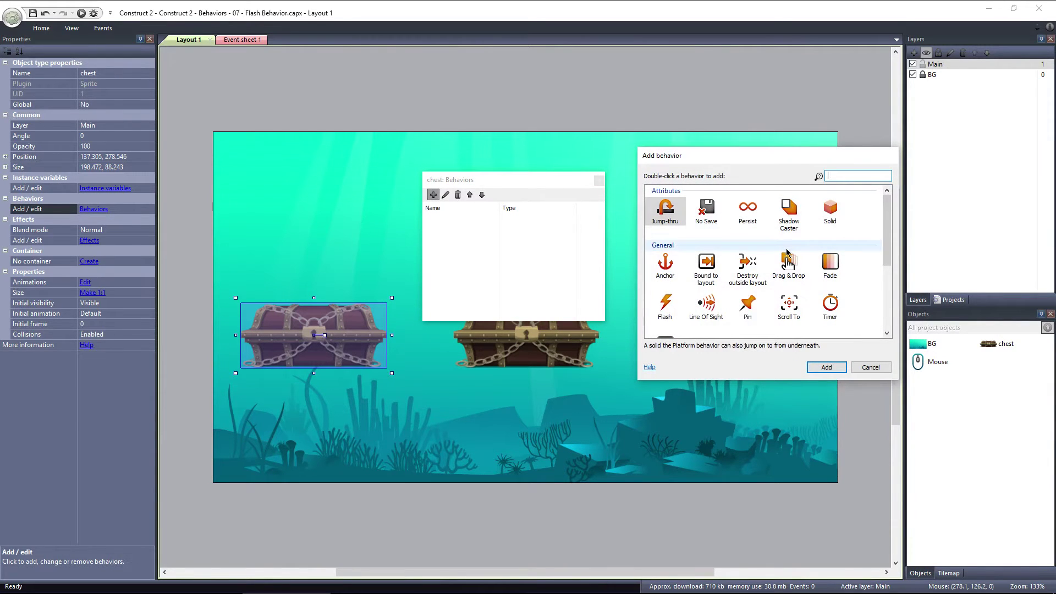
pyautogui.doubleClick(673, 303)
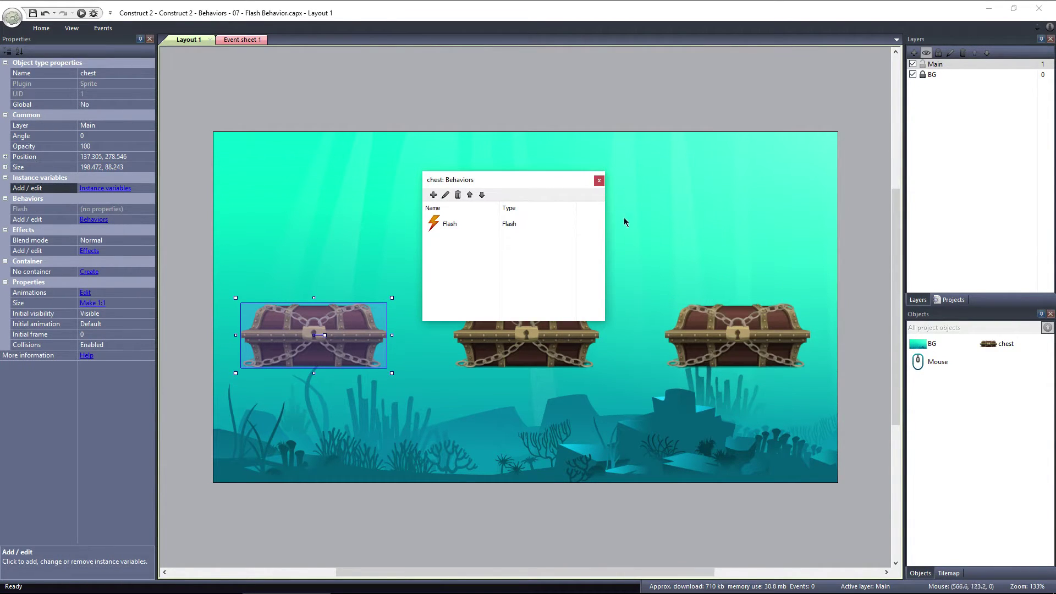
pyautogui.click(598, 180)
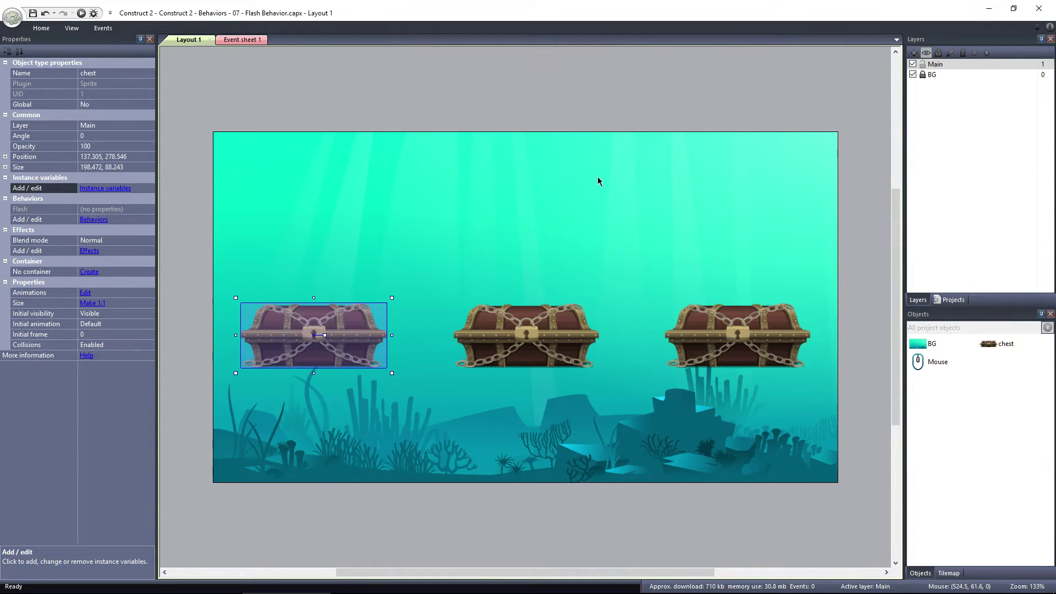
# On Event sheet 1, create a System 'On start of layout' event.
pyautogui.click(249, 40)
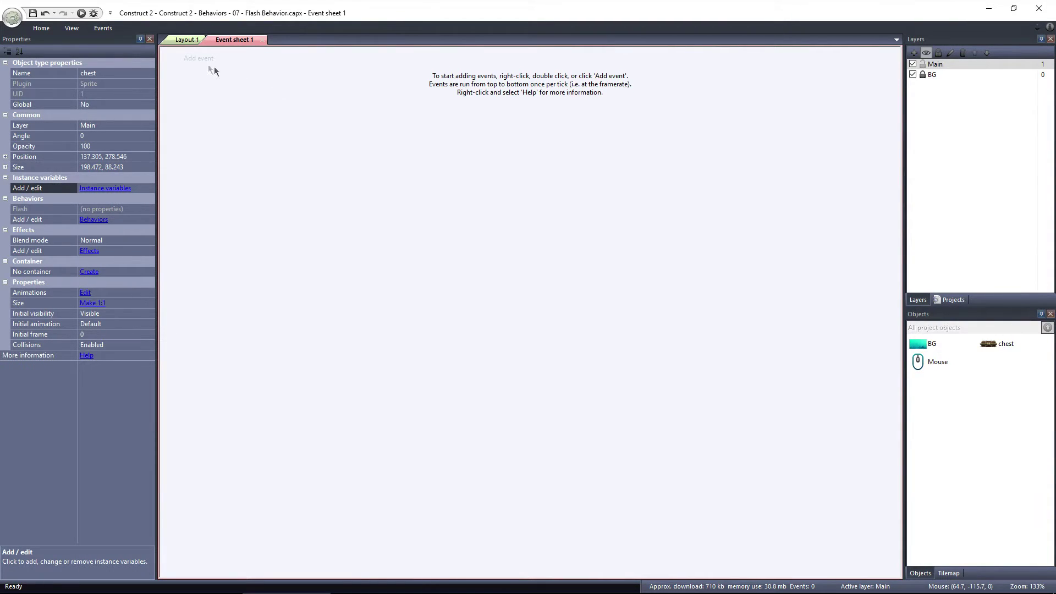
pyautogui.click(201, 59)
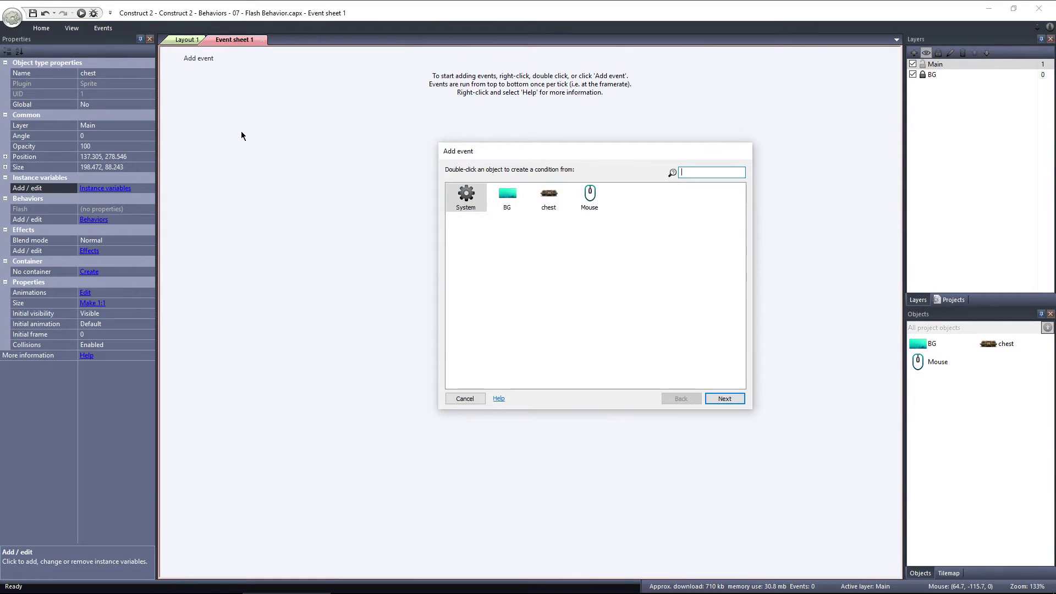
pyautogui.doubleClick(467, 197)
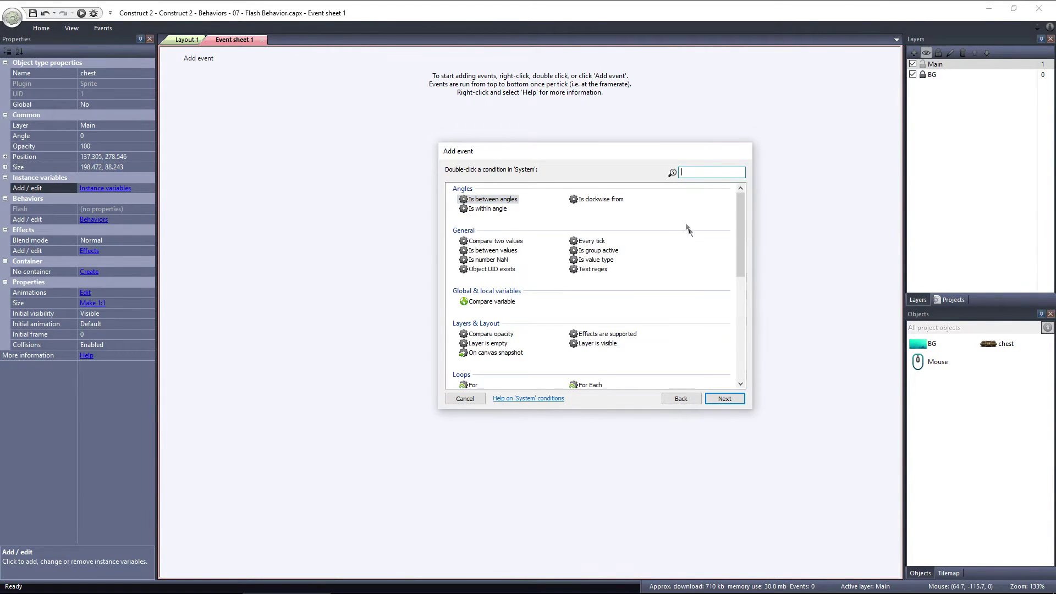
pyautogui.scroll(-5, 694, 242)
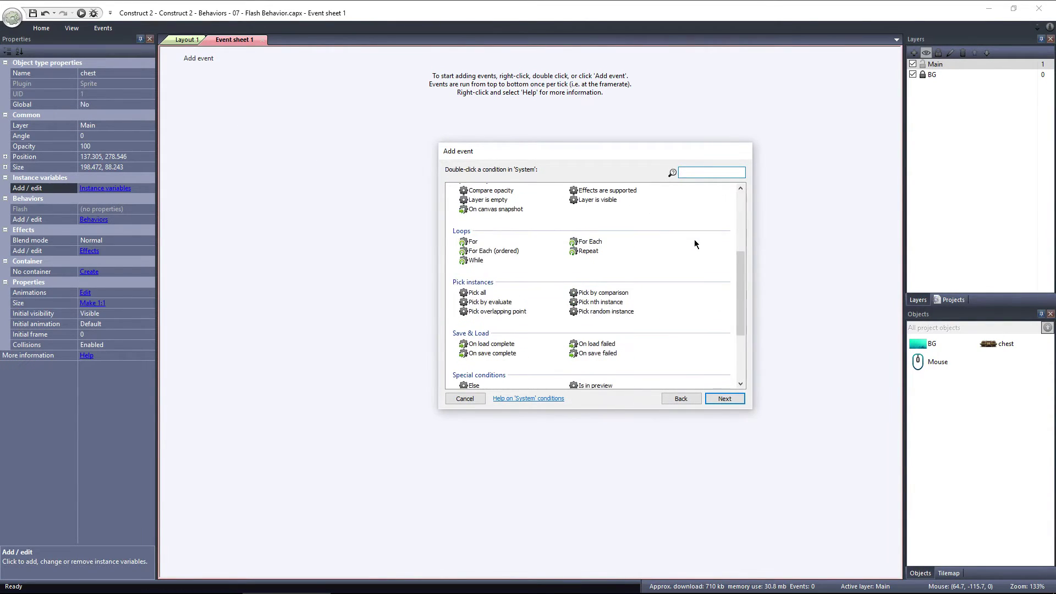
pyautogui.scroll(-3, 694, 239)
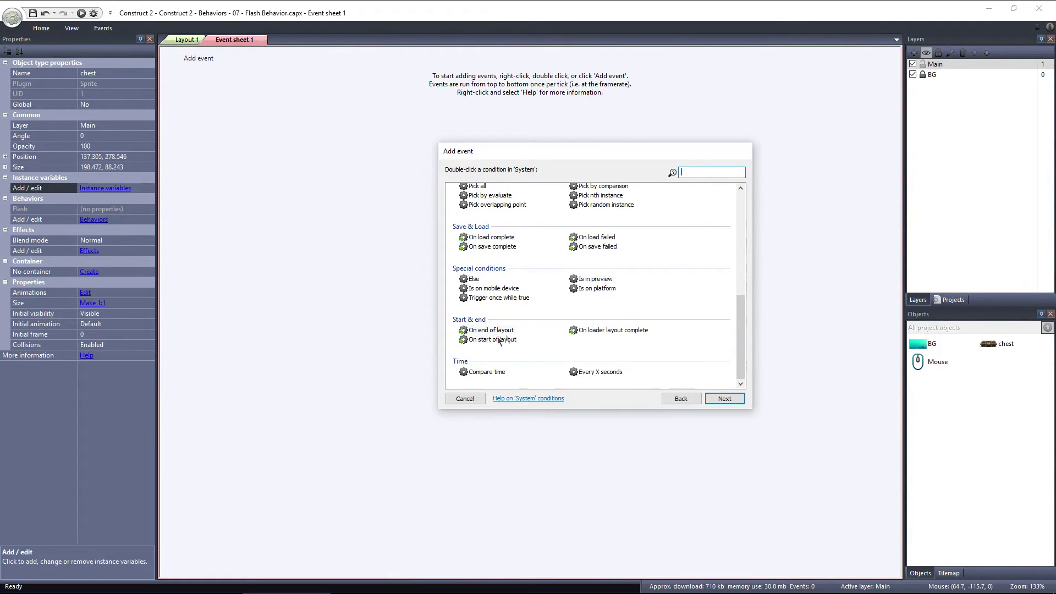
pyautogui.doubleClick(494, 340)
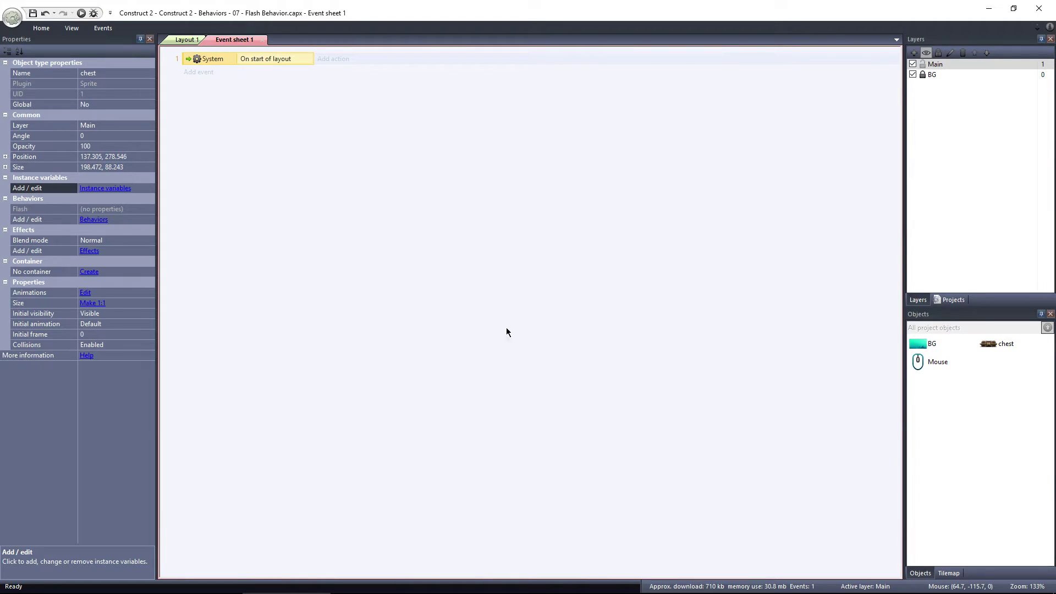
# Make the chest flash 0.1 on, 0.1 off for 1.0 seconds, then preview the layout.
pyautogui.click(336, 60)
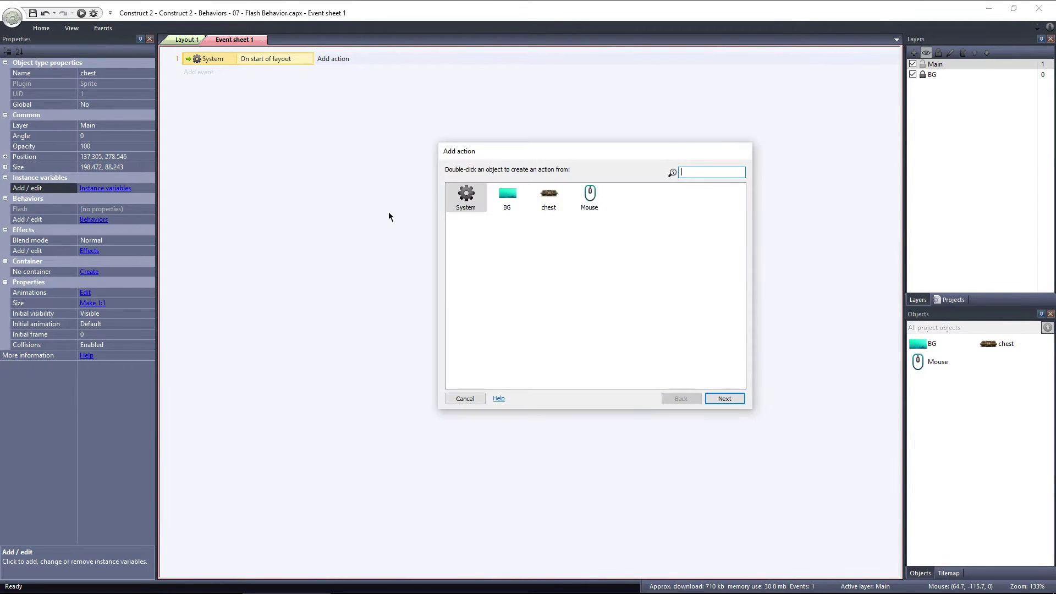
pyautogui.doubleClick(545, 205)
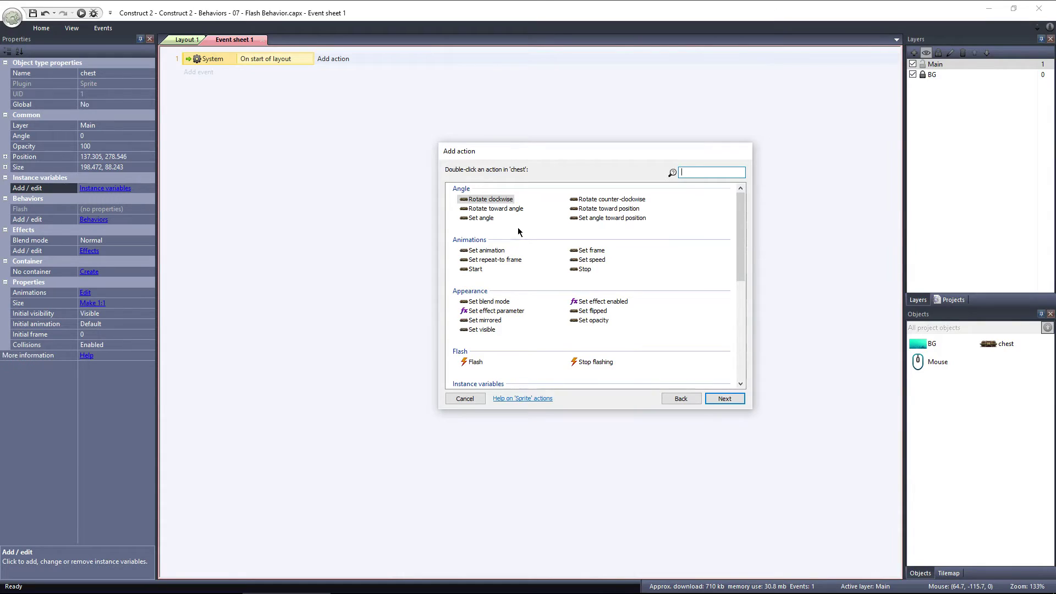
pyautogui.doubleClick(474, 361)
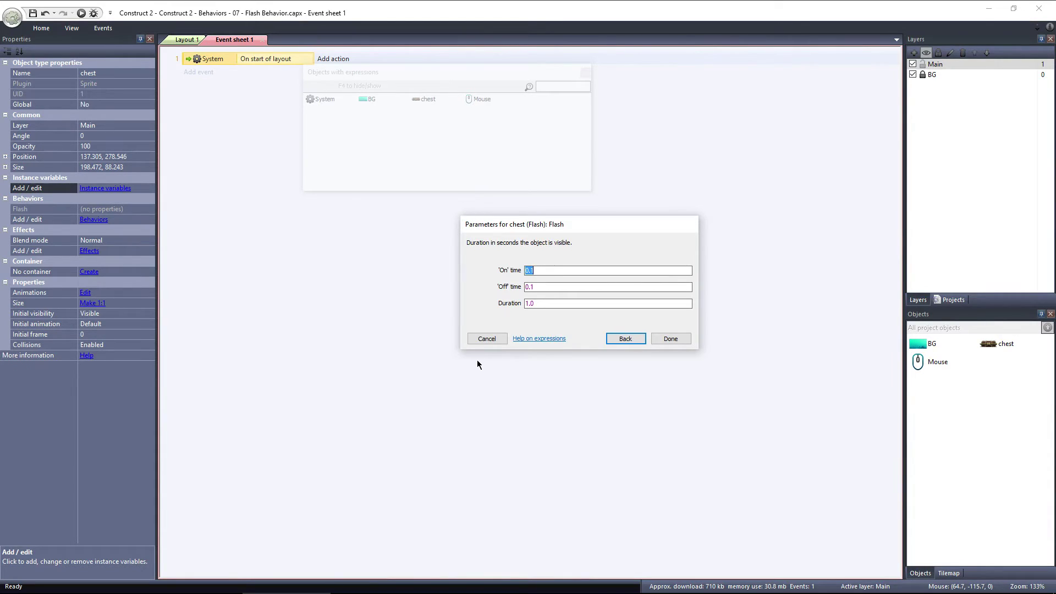
pyautogui.click(658, 338)
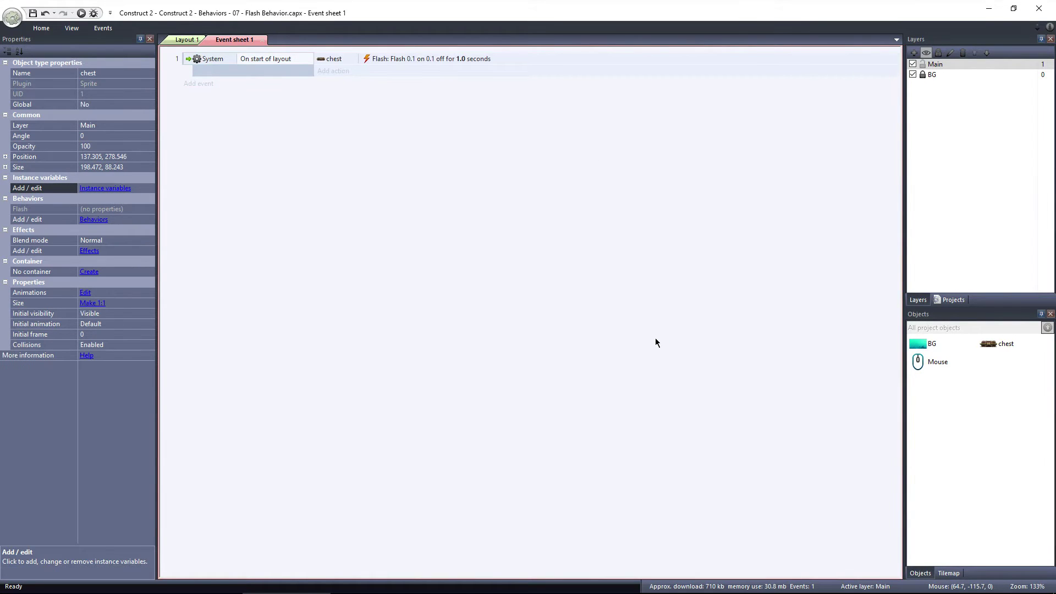
pyautogui.click(81, 13)
# Replace the start-of-layout event with a Mouse 'On object clicked' event for a left click on chest.
pyautogui.click(188, 60)
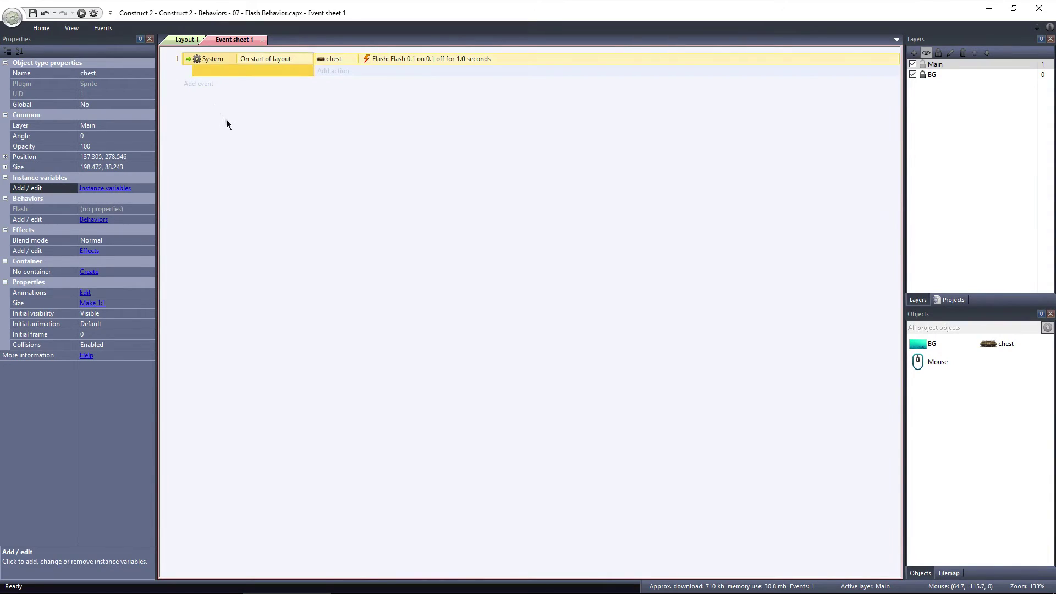
pyautogui.press('Delete')
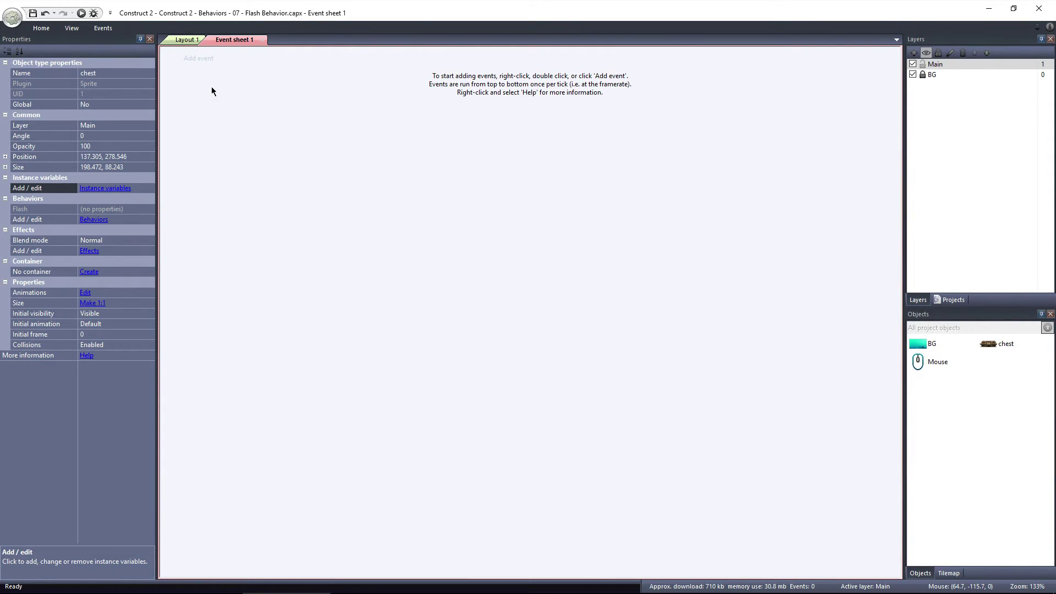
pyautogui.click(199, 58)
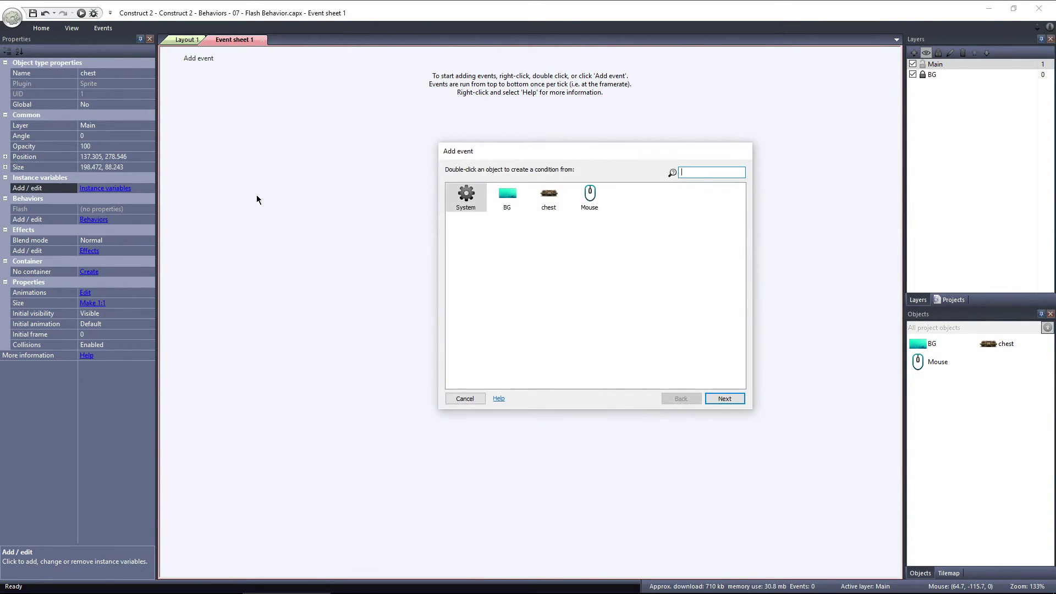
pyautogui.doubleClick(588, 196)
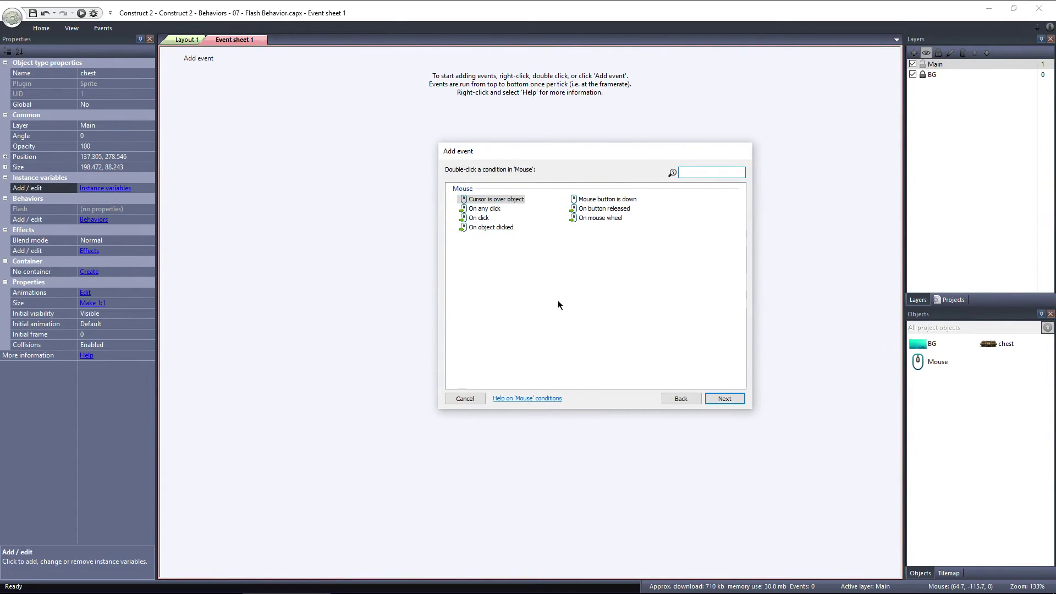
pyautogui.doubleClick(500, 228)
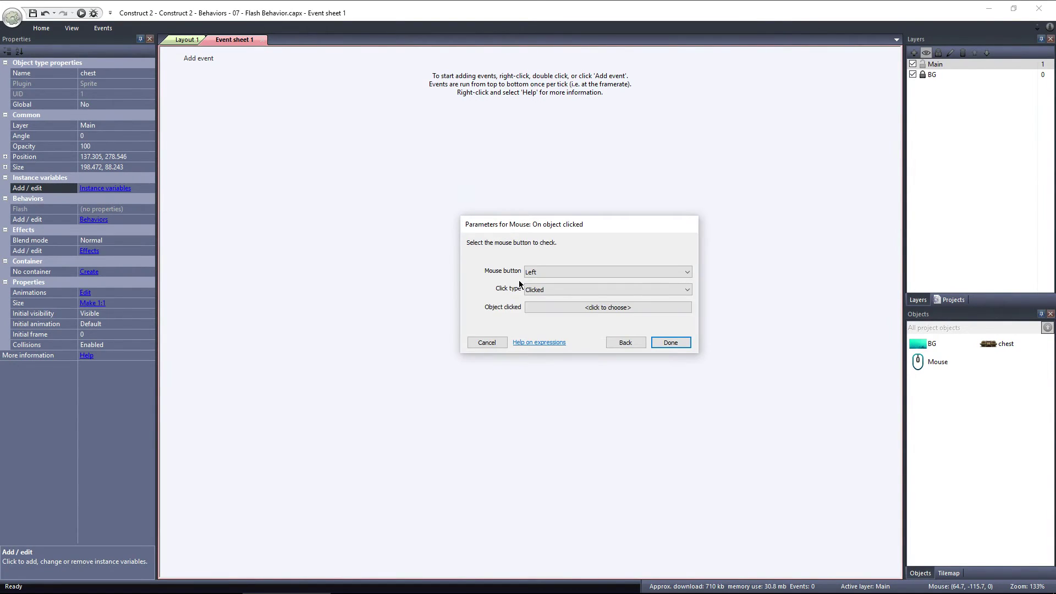
pyautogui.click(600, 309)
pyautogui.click(438, 241)
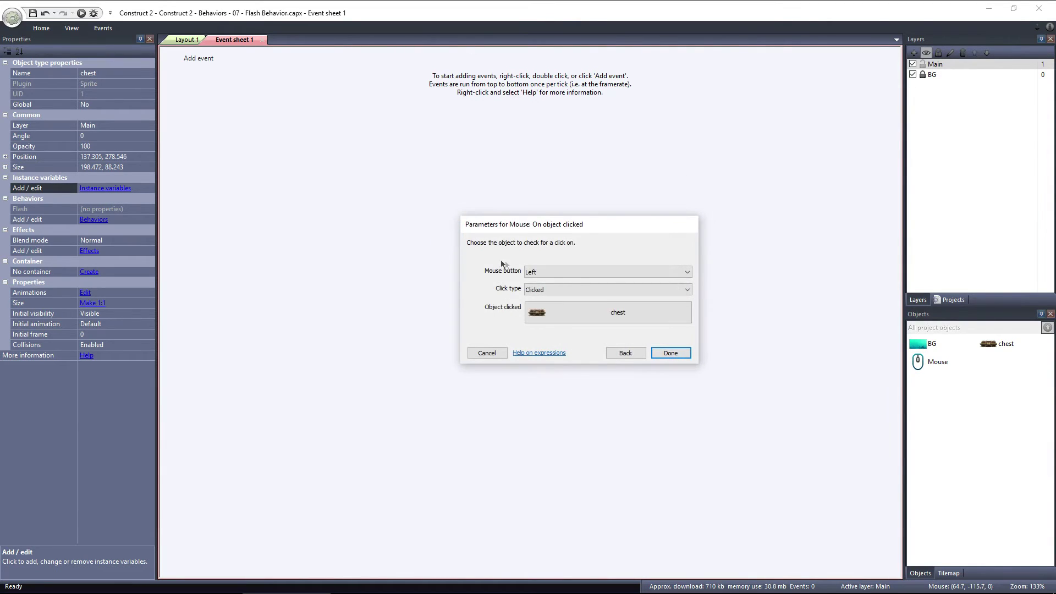
pyautogui.click(682, 354)
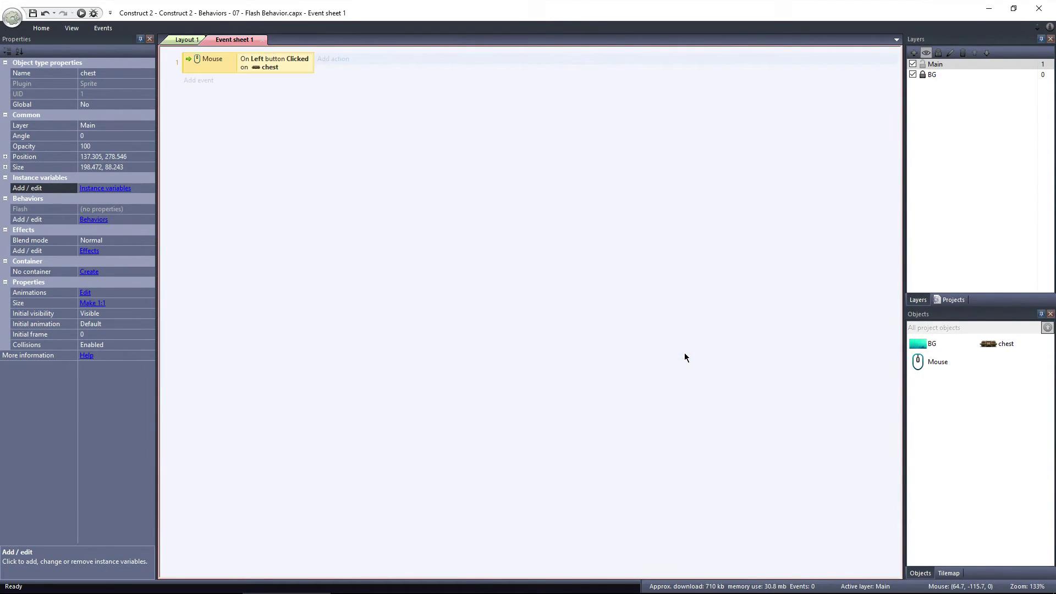
# Make the clicked chest flash with default timings 0.1, 0.1, 1.0 and preview the layout.
pyautogui.click(334, 59)
pyautogui.doubleClick(548, 201)
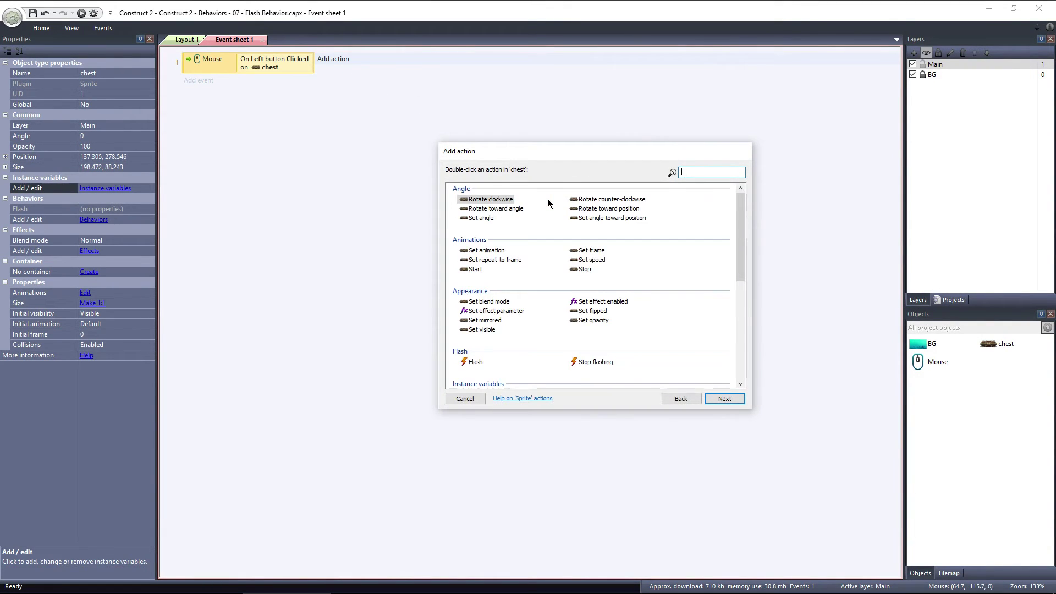
pyautogui.doubleClick(476, 362)
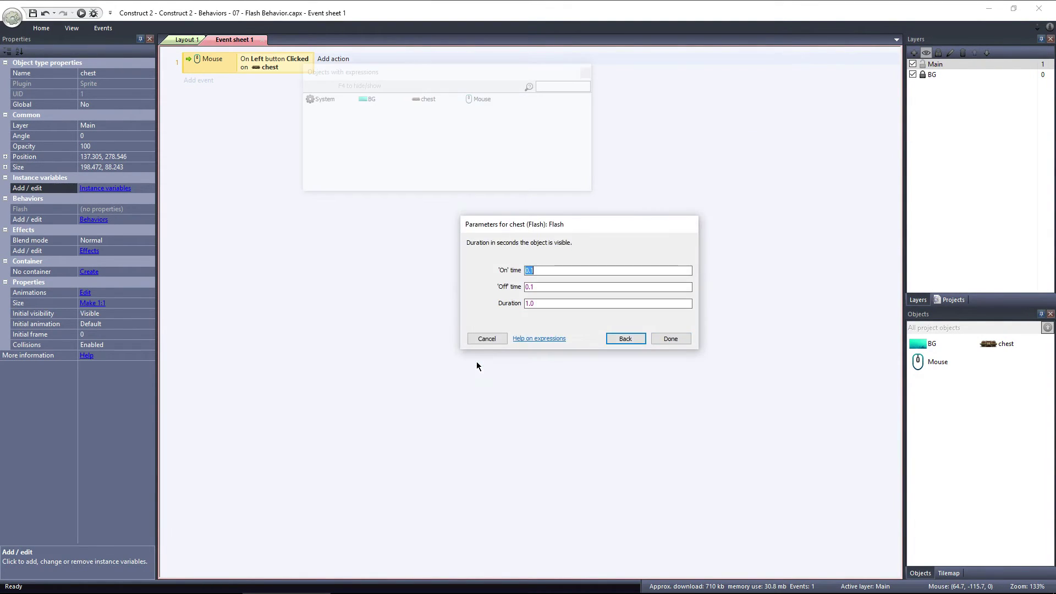
pyautogui.click(666, 341)
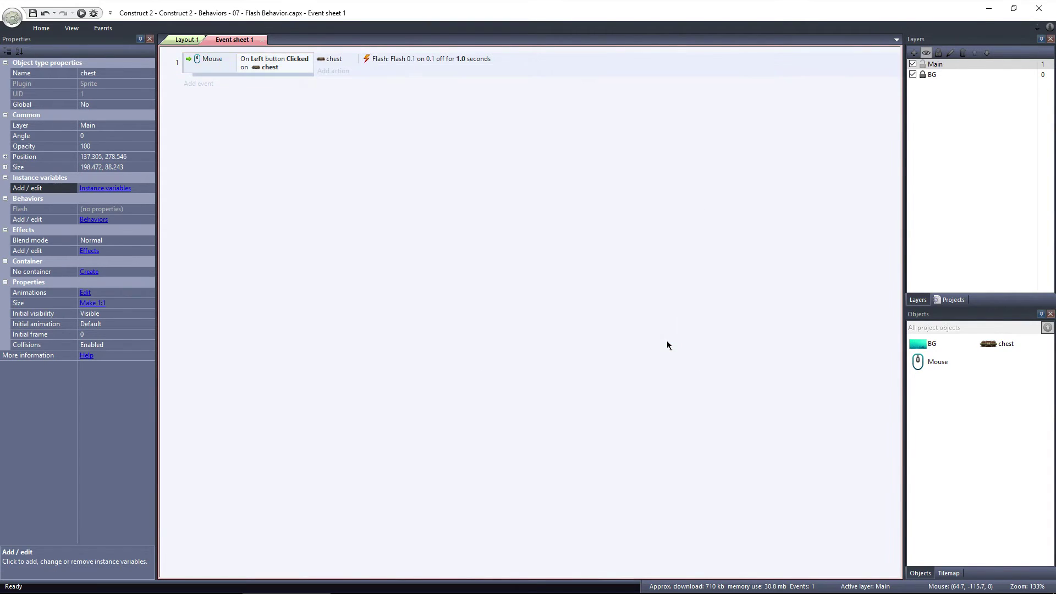
pyautogui.click(81, 13)
pyautogui.click(251, 333)
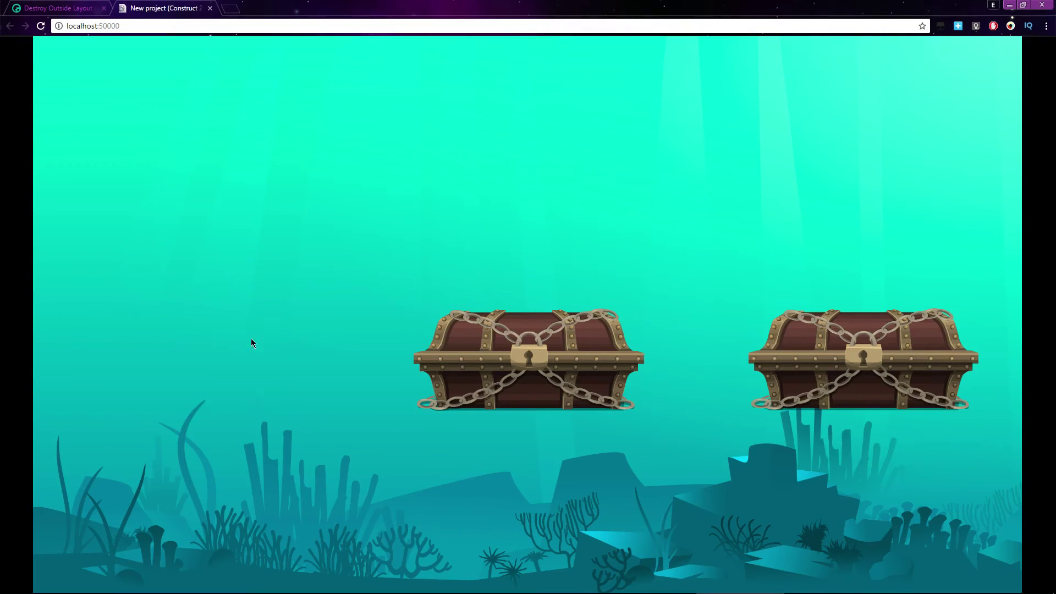
pyautogui.click(513, 338)
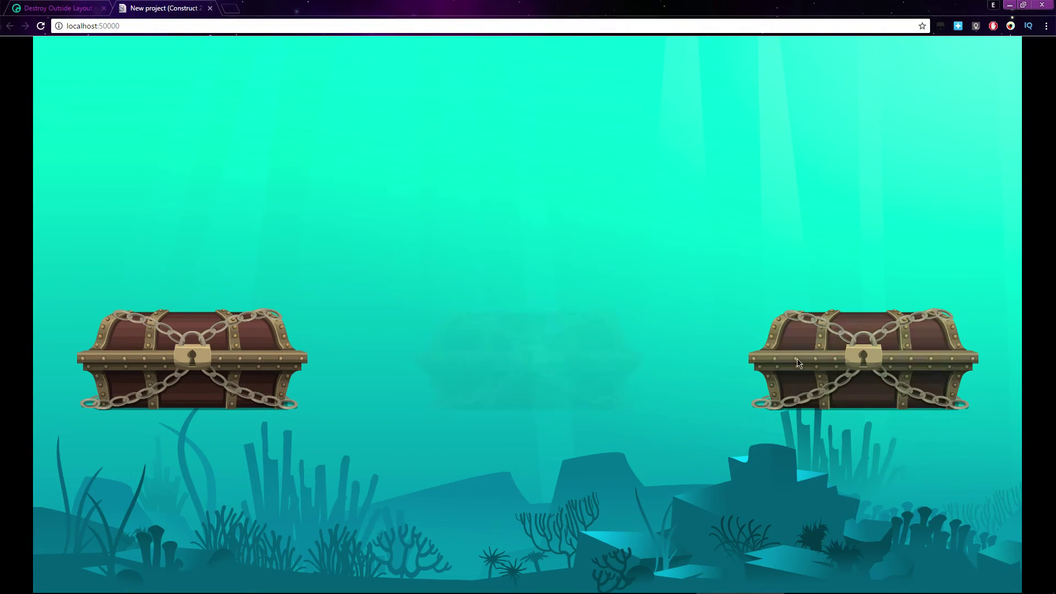
pyautogui.click(929, 375)
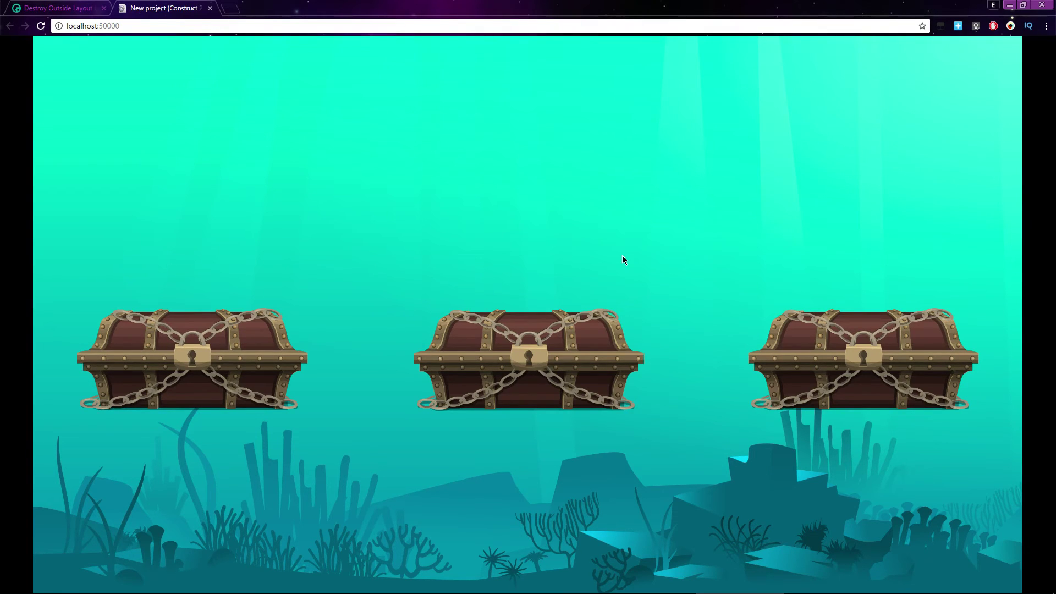
# Add a second event triggered by chest 'On flash ended'.
pyautogui.hotkey('alt', 'Tab')
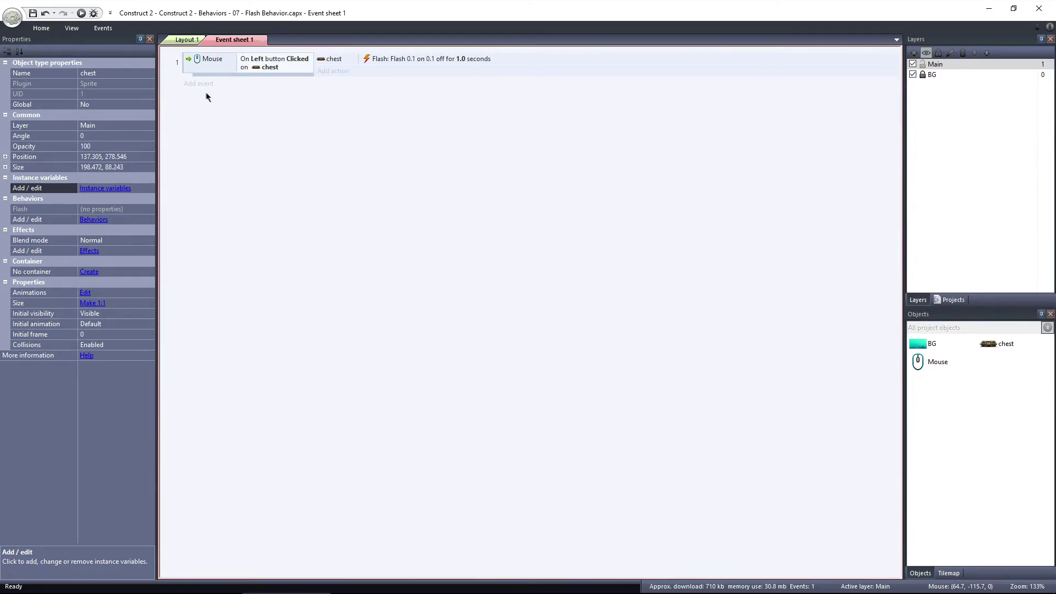
pyautogui.click(203, 85)
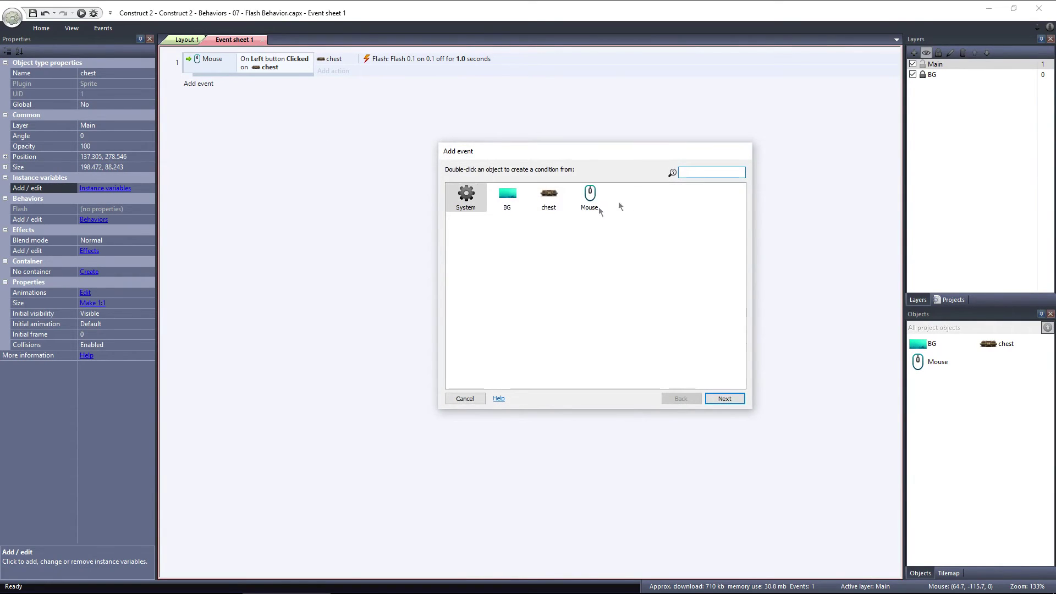
pyautogui.doubleClick(551, 199)
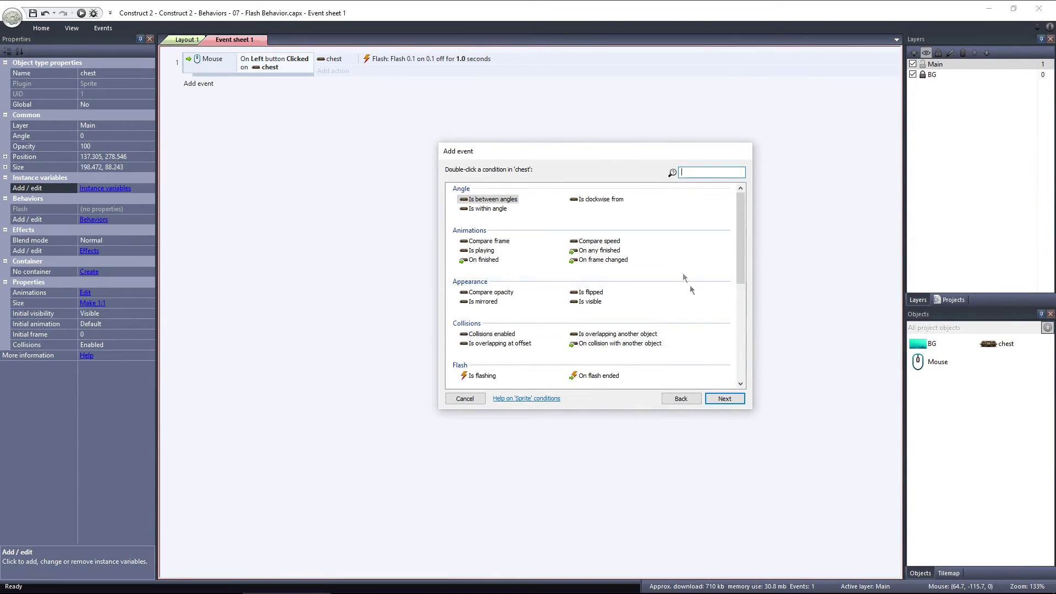
pyautogui.doubleClick(608, 379)
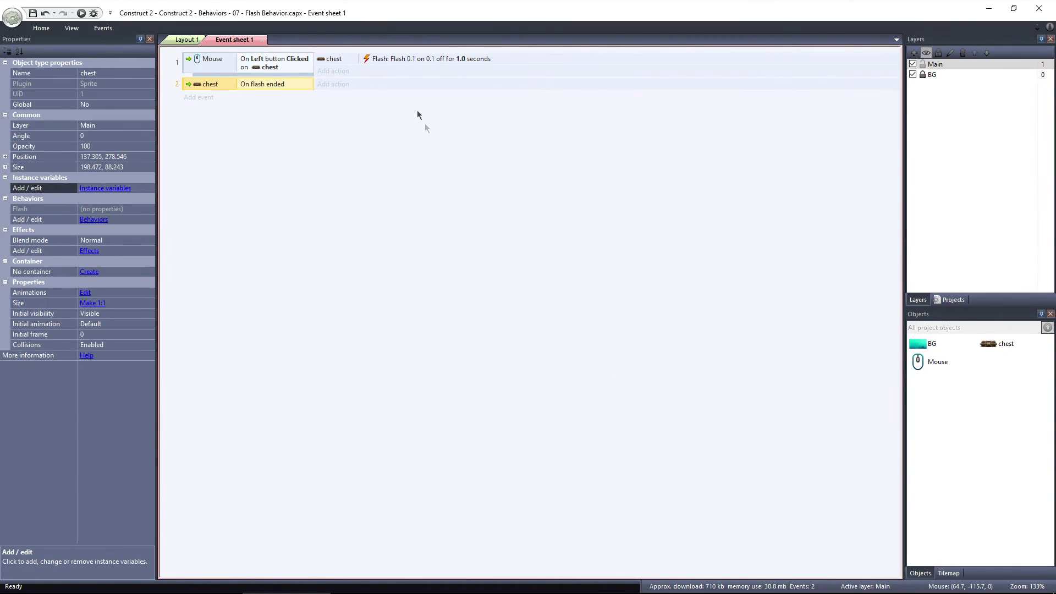
# Give that event a chest Destroy action from the Misc section.
pyautogui.click(334, 84)
pyautogui.click(546, 197)
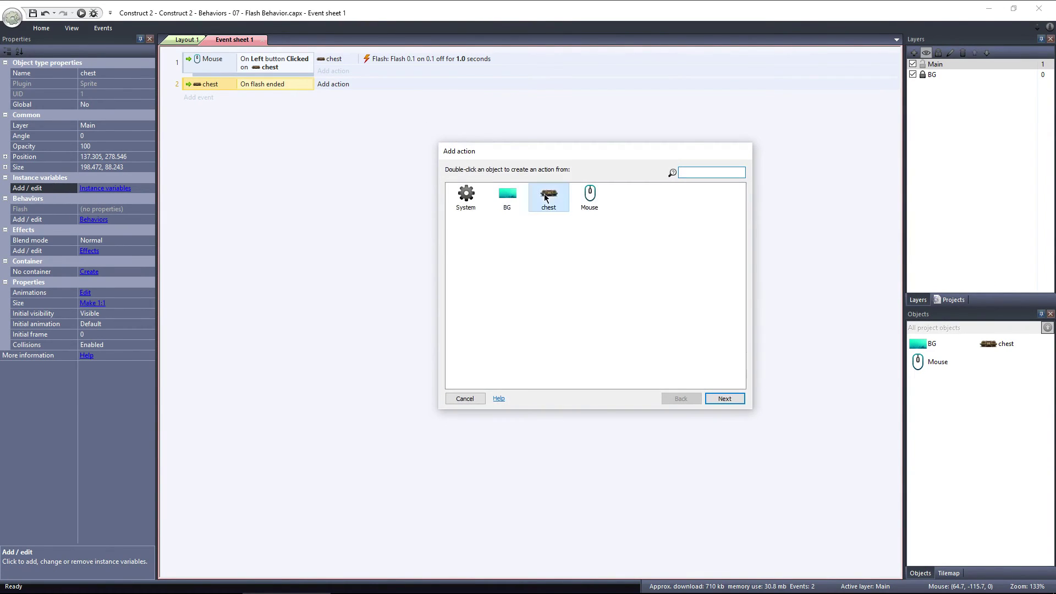
pyautogui.doubleClick(546, 197)
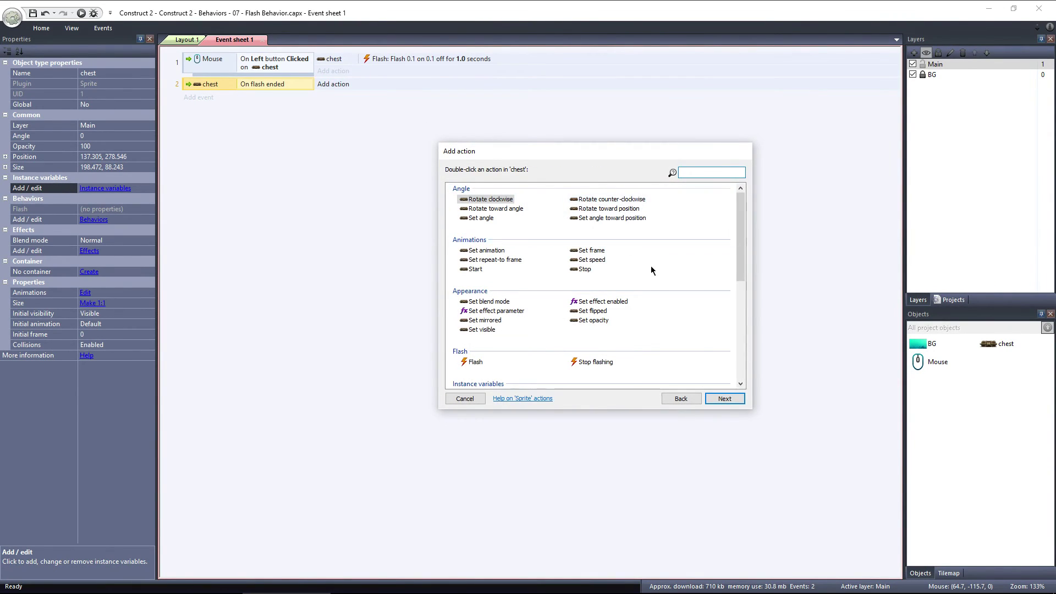
pyautogui.scroll(-5, 651, 265)
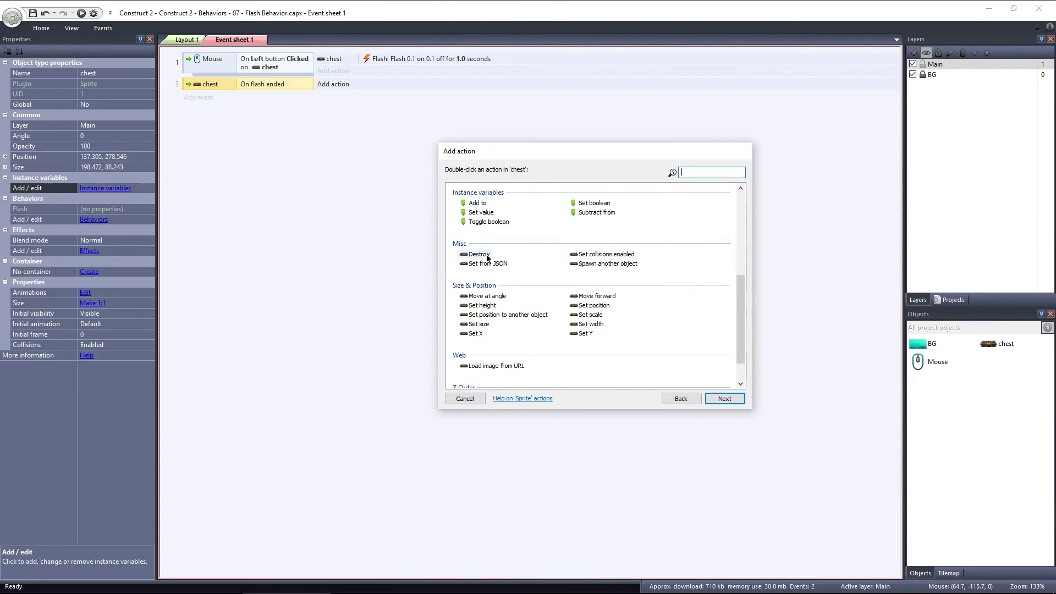
pyautogui.doubleClick(487, 258)
# Preview the layout and click the left and middle chests so they flash and vanish.
pyautogui.click(81, 13)
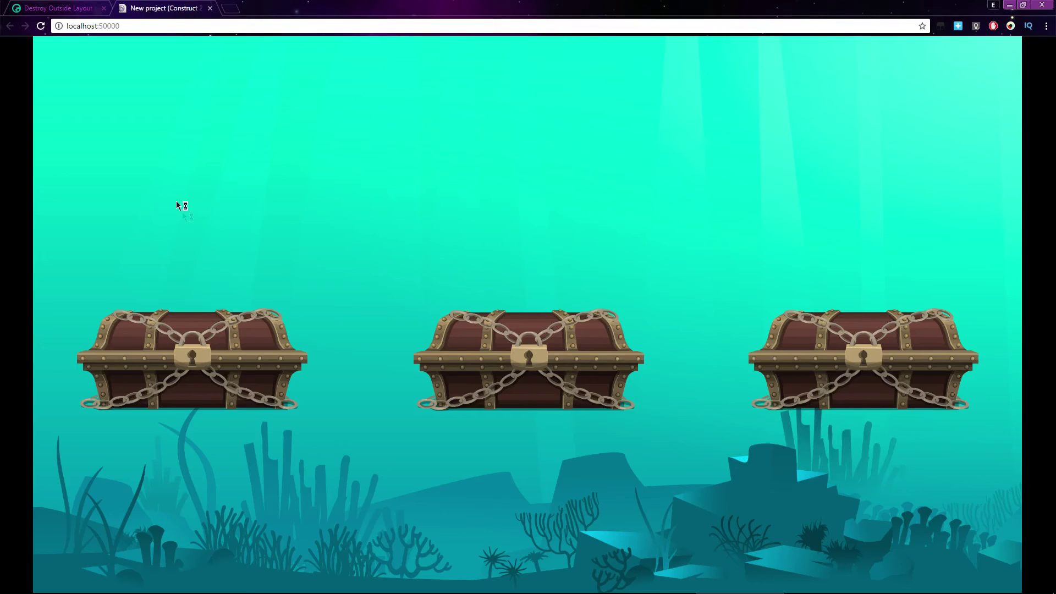
pyautogui.click(229, 328)
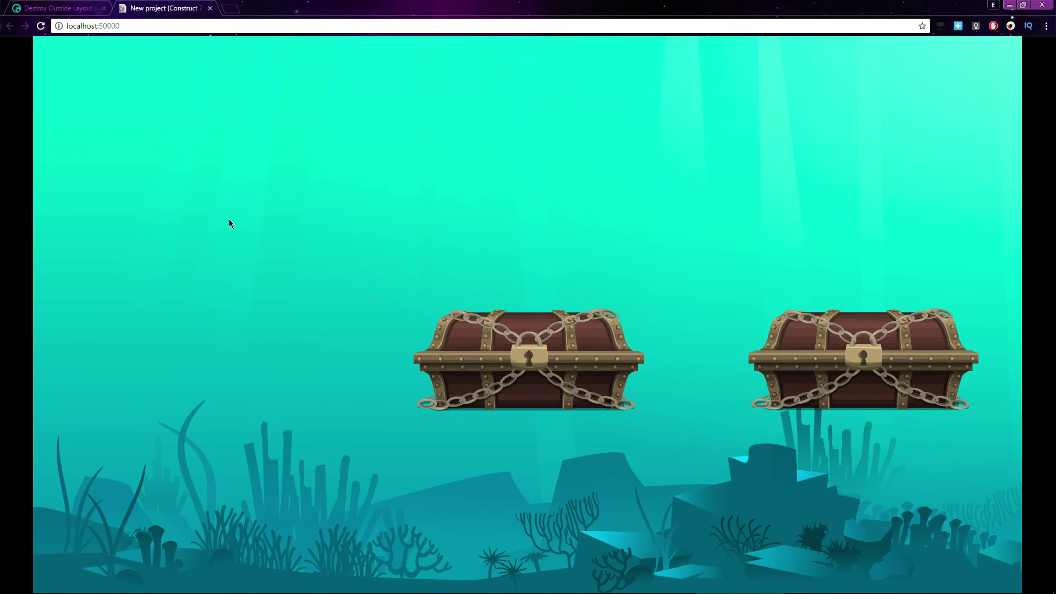
pyautogui.click(547, 320)
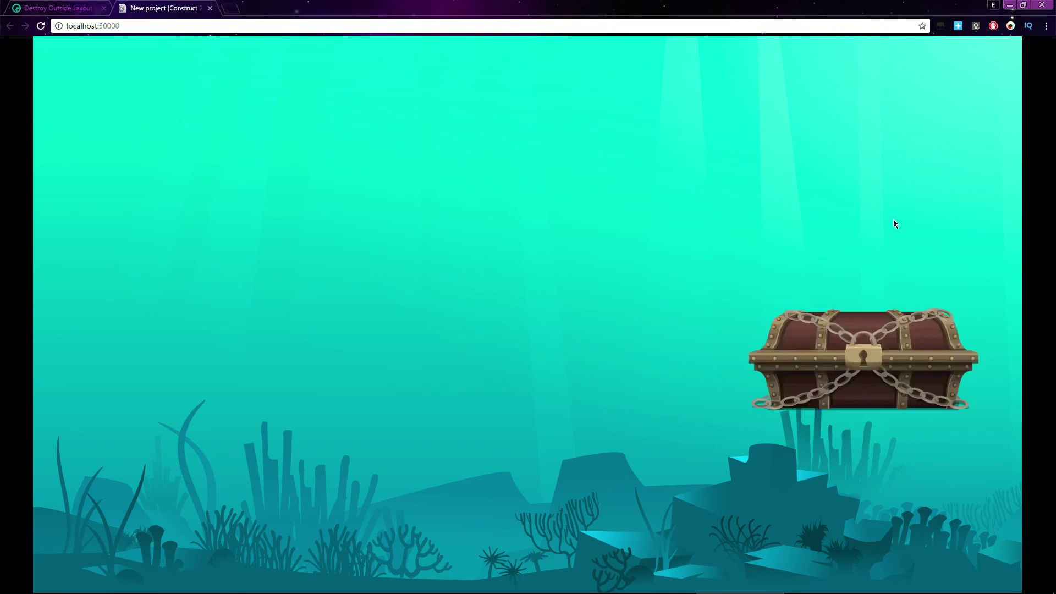